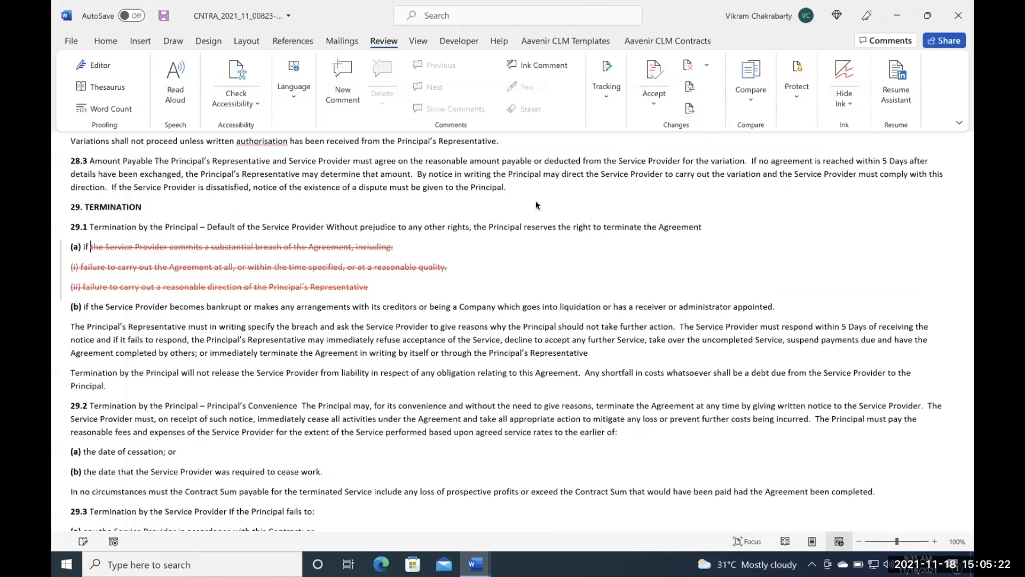
- Look through the Master Purchase Agreement from its contents table to the struck-out text under clause 29.1 Termination
{"action": "double_click", "coordinate": [459, 226]}
{"action": "scroll", "coordinate": [466, 223], "scroll_direction": "up", "scroll_amount": 3}
{"action": "scroll", "coordinate": [466, 223], "scroll_direction": "up", "scroll_amount": 15}
{"action": "scroll", "coordinate": [466, 223], "scroll_direction": "up", "scroll_amount": 20}
{"action": "scroll", "coordinate": [466, 223], "scroll_direction": "up", "scroll_amount": 20}
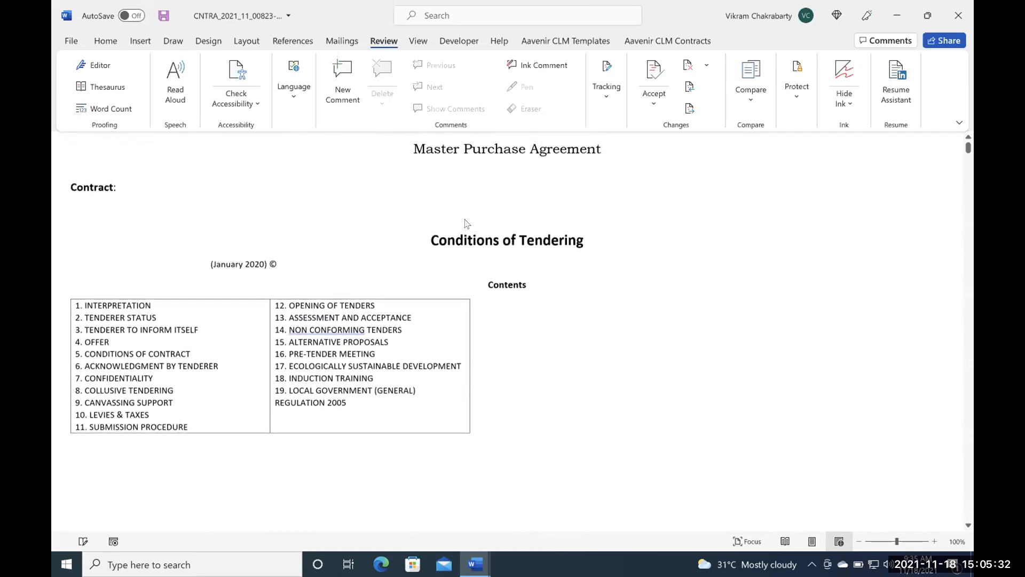
{"action": "scroll", "coordinate": [466, 223], "scroll_direction": "down", "scroll_amount": 15}
{"action": "scroll", "coordinate": [465, 223], "scroll_direction": "down", "scroll_amount": 20}
{"action": "scroll", "coordinate": [465, 223], "scroll_direction": "down", "scroll_amount": 20}
{"action": "scroll", "coordinate": [466, 223], "scroll_direction": "down", "scroll_amount": 20}
{"action": "scroll", "coordinate": [466, 223], "scroll_direction": "up", "scroll_amount": 15}
{"action": "scroll", "coordinate": [466, 224], "scroll_direction": "up", "scroll_amount": 3}
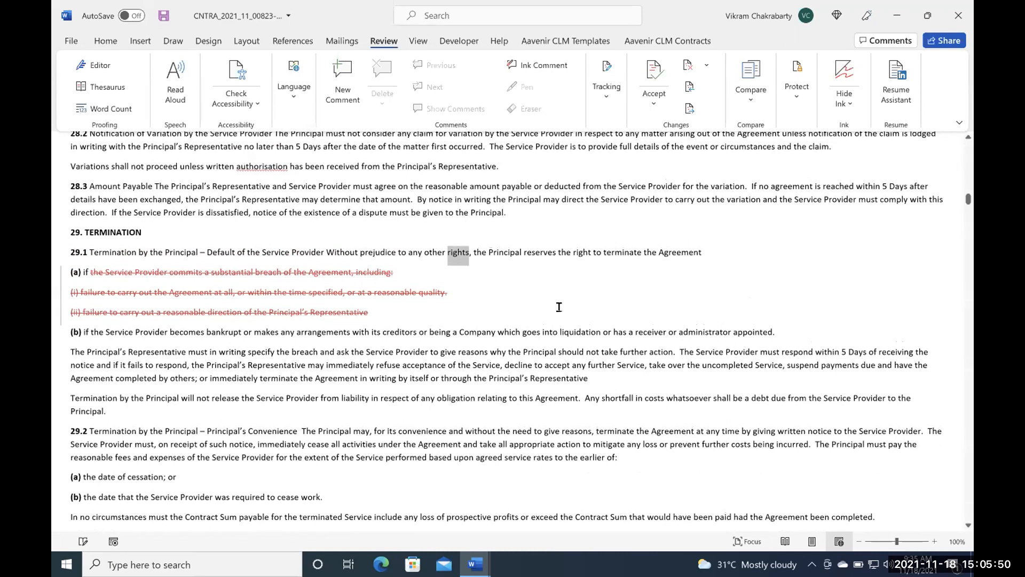
- Examine the tracked deletion in clause 33 Confidentiality & Privacy and the neighbouring warranty clauses
{"action": "scroll", "coordinate": [559, 307], "scroll_direction": "down", "scroll_amount": 5}
{"action": "scroll", "coordinate": [559, 306], "scroll_direction": "down", "scroll_amount": 10}
{"action": "scroll", "coordinate": [559, 307], "scroll_direction": "down", "scroll_amount": 4}
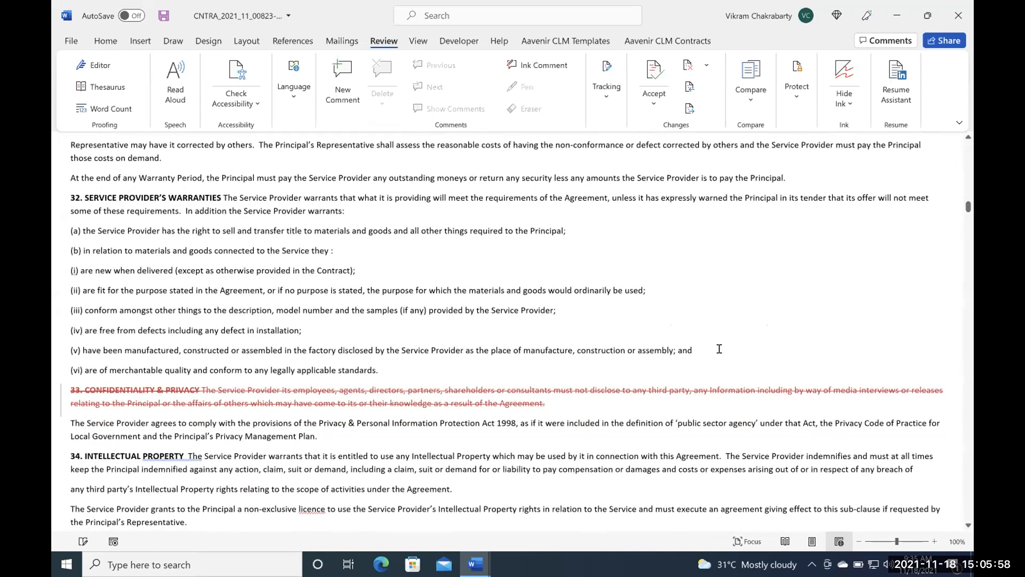
{"action": "scroll", "coordinate": [719, 349], "scroll_direction": "down", "scroll_amount": 1}
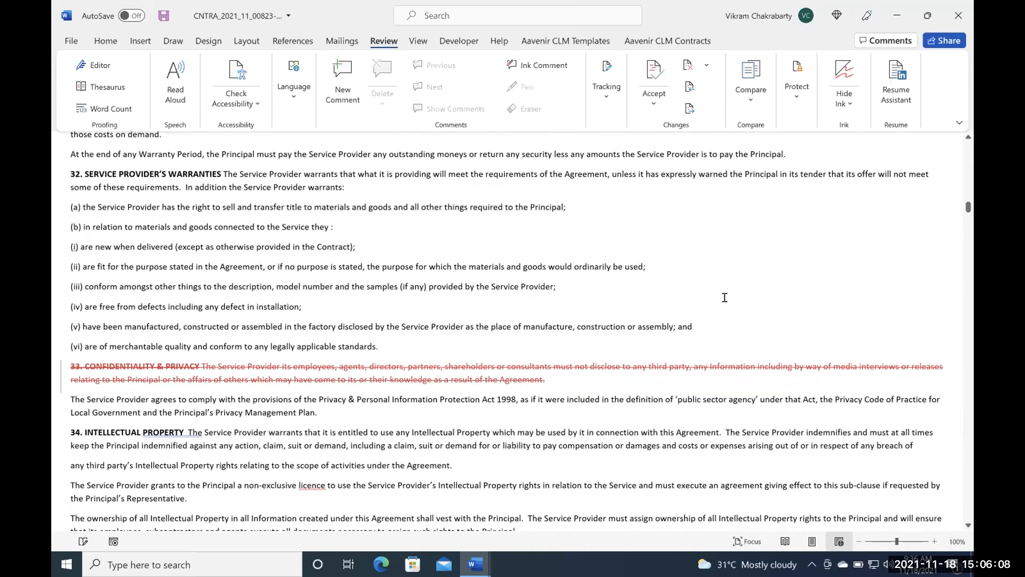
{"action": "scroll", "coordinate": [724, 298], "scroll_direction": "up", "scroll_amount": 1}
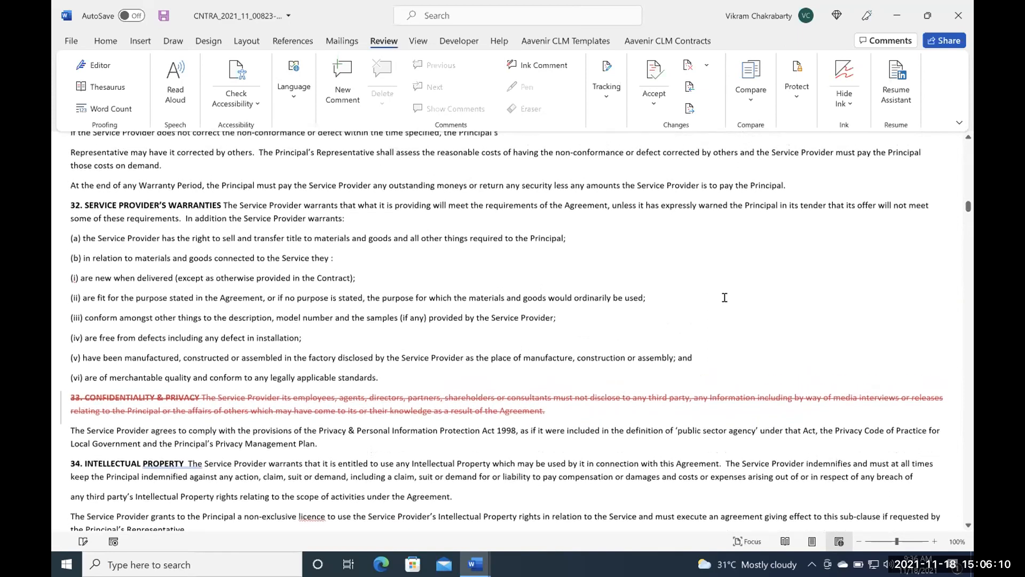
{"action": "scroll", "coordinate": [725, 298], "scroll_direction": "up", "scroll_amount": 1}
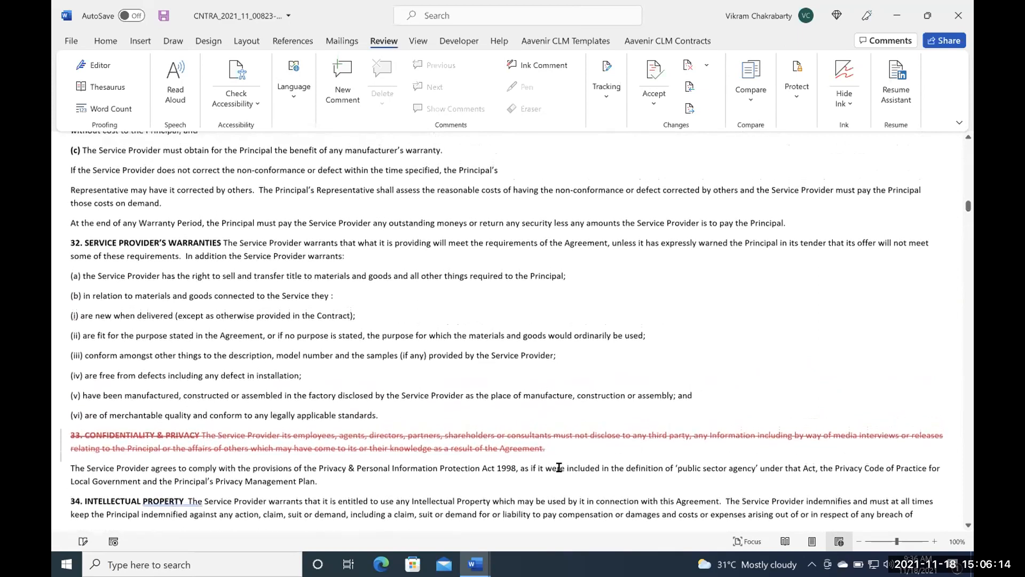
{"action": "scroll", "coordinate": [674, 306], "scroll_direction": "up", "scroll_amount": 1}
{"action": "scroll", "coordinate": [674, 306], "scroll_direction": "up", "scroll_amount": 1}
{"action": "scroll", "coordinate": [674, 306], "scroll_direction": "down", "scroll_amount": 1}
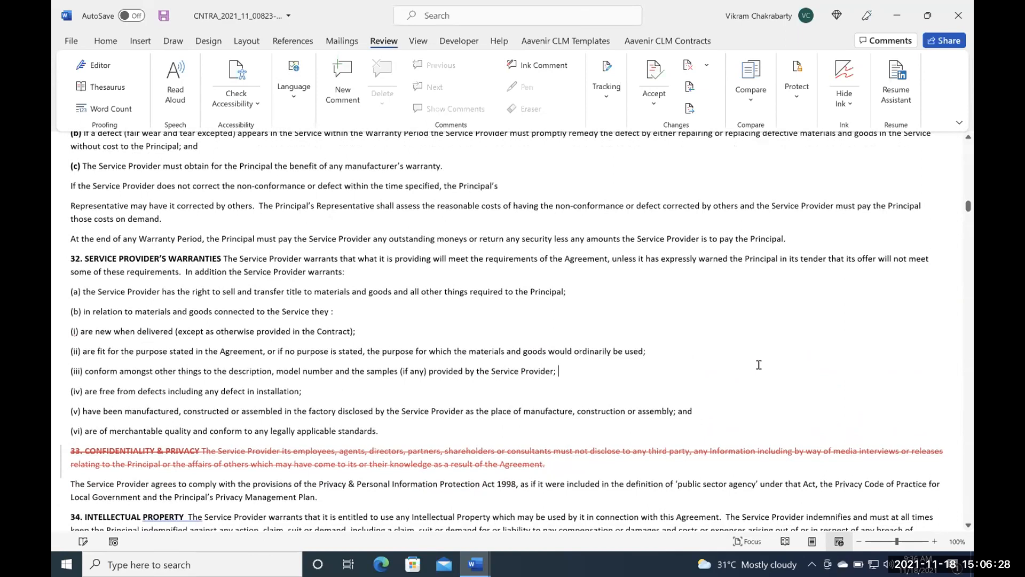
- Strike out the rest of clause 29.1 from its heading line through item (ii), and add blank lines before item (b)
{"action": "scroll", "coordinate": [759, 364], "scroll_direction": "up", "scroll_amount": 2}
{"action": "scroll", "coordinate": [758, 364], "scroll_direction": "up", "scroll_amount": 5}
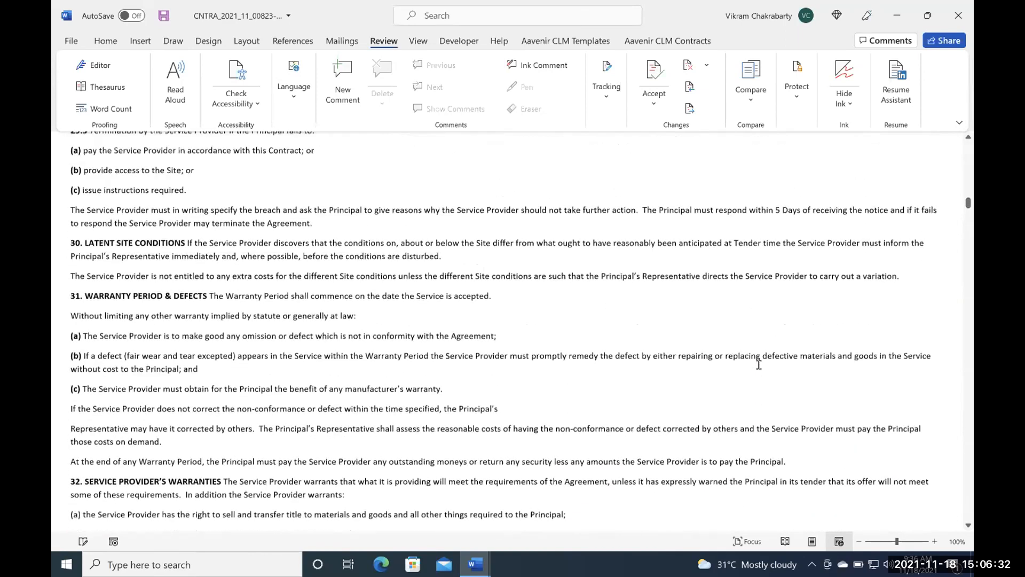
{"action": "scroll", "coordinate": [759, 365], "scroll_direction": "up", "scroll_amount": 3}
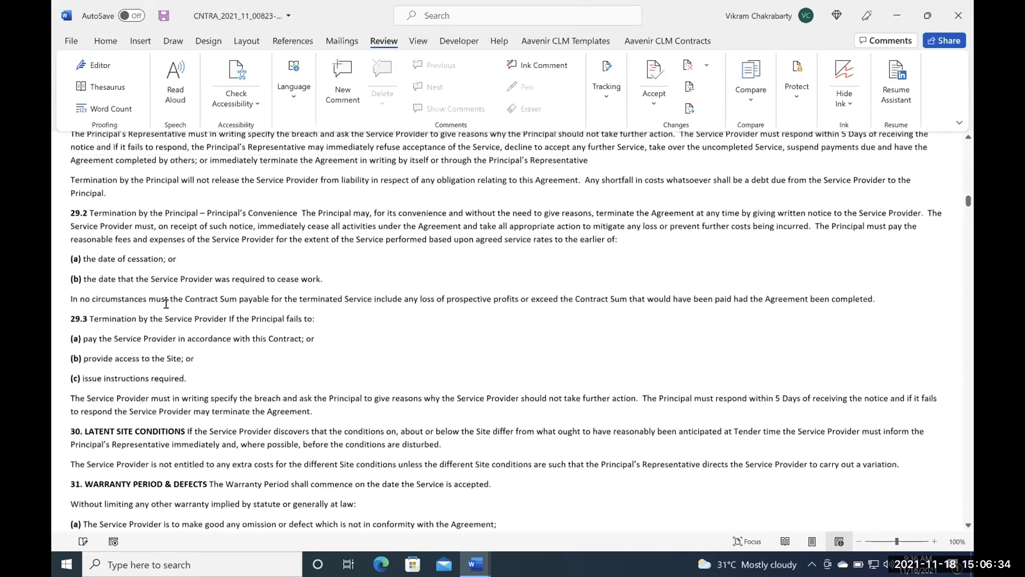
{"action": "scroll", "coordinate": [433, 221], "scroll_direction": "up", "scroll_amount": 2}
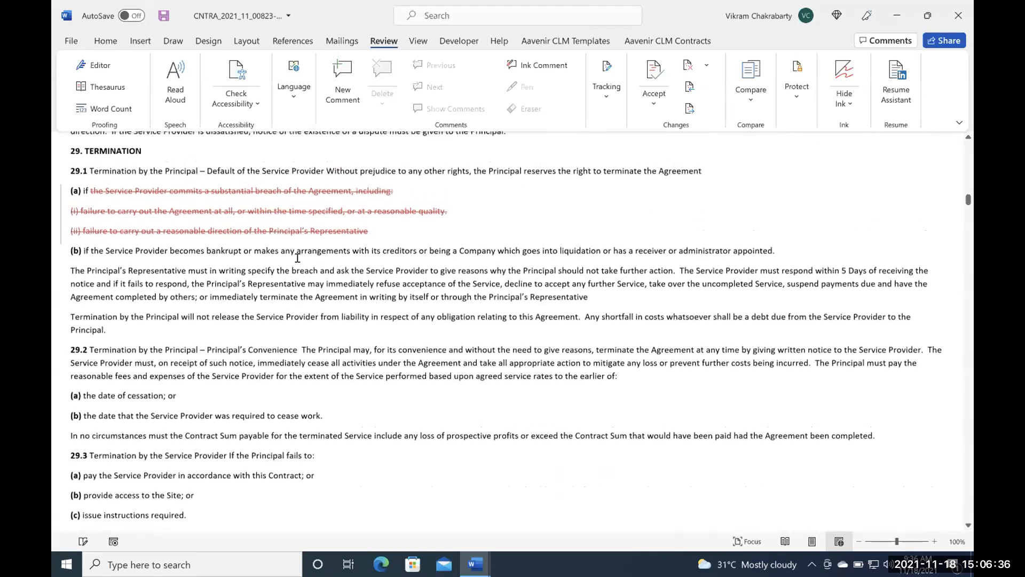
{"action": "scroll", "coordinate": [329, 310], "scroll_direction": "up", "scroll_amount": 1}
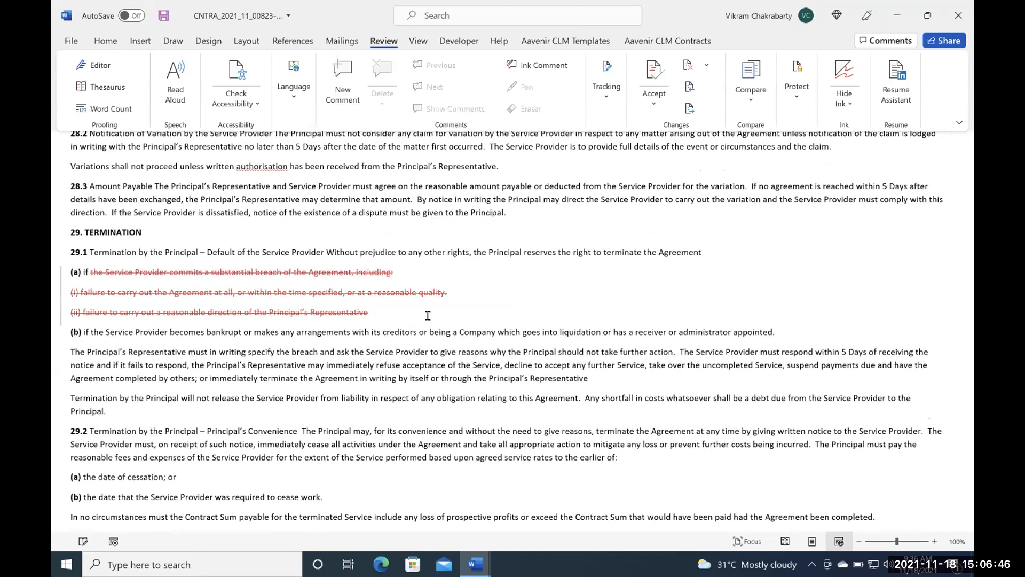
{"action": "key", "text": "Return"}
{"action": "key", "text": "Return"}
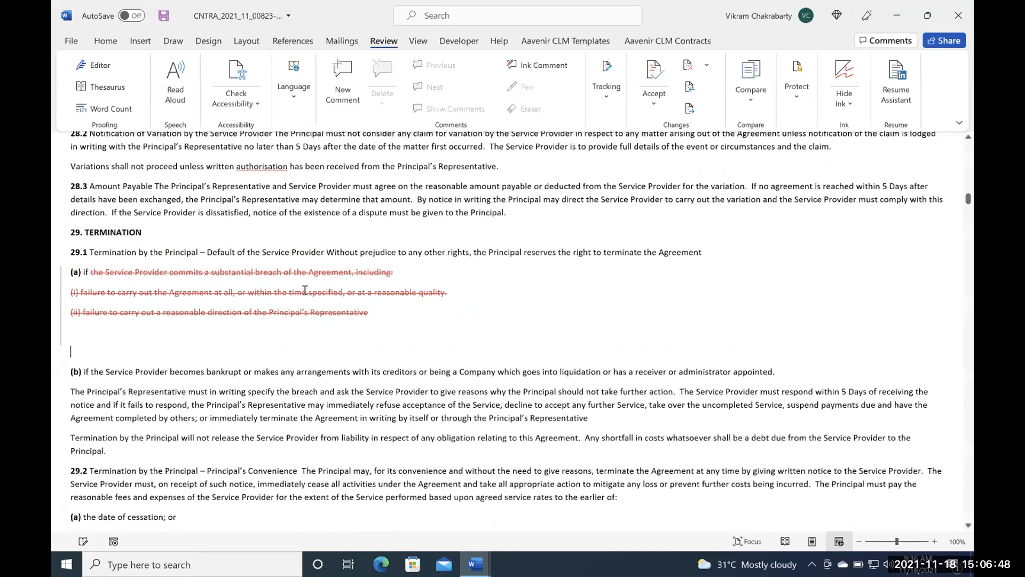
{"action": "left_click_drag", "start_coordinate": [372, 312], "coordinate": [73, 255]}
{"action": "key", "text": "Delete"}
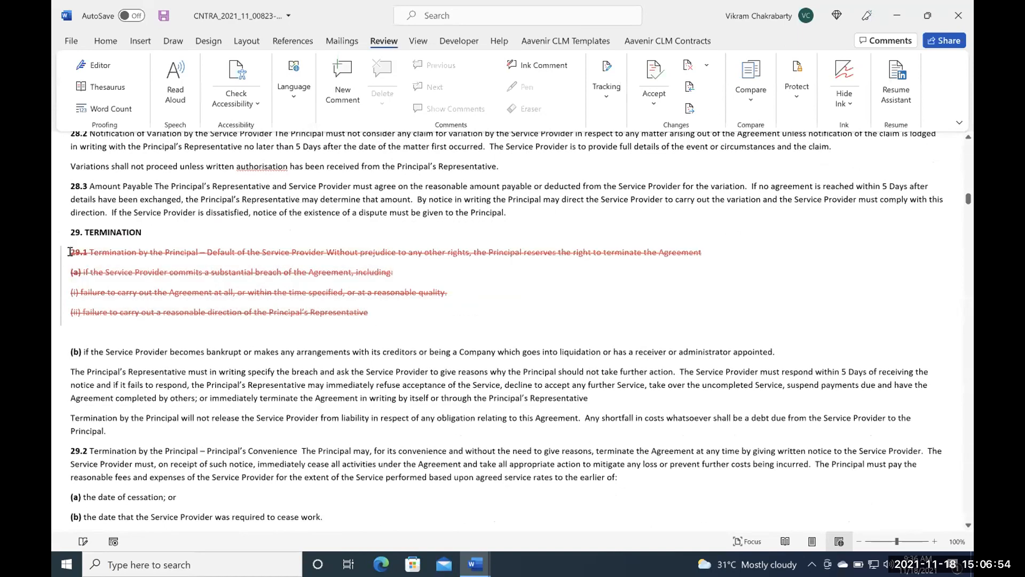
{"action": "left_click", "coordinate": [78, 327]}
{"action": "key", "text": "Return"}
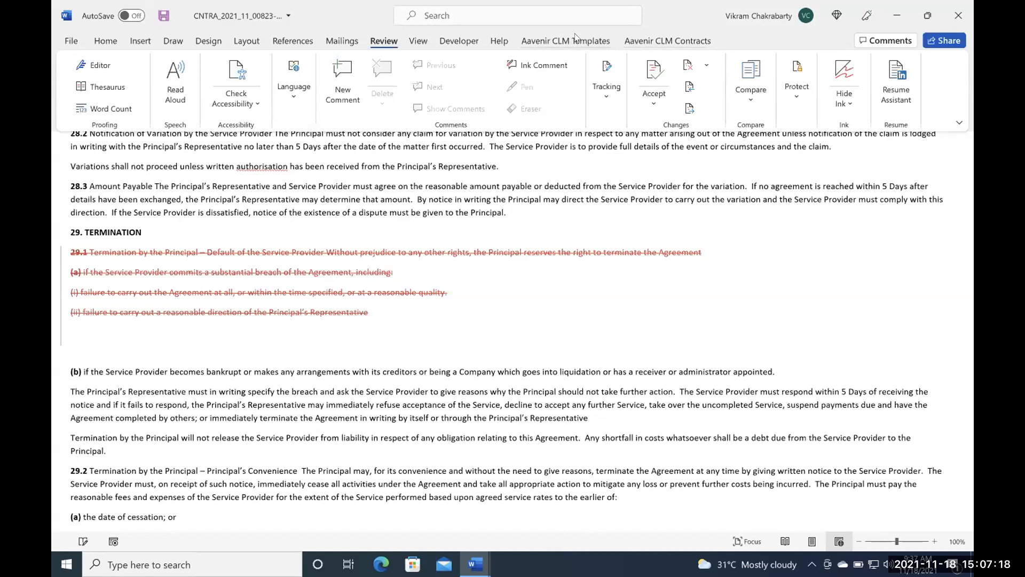
- Open the Aavenir CLM Clause Library beside the contract and widen its pane
{"action": "left_click", "coordinate": [666, 40]}
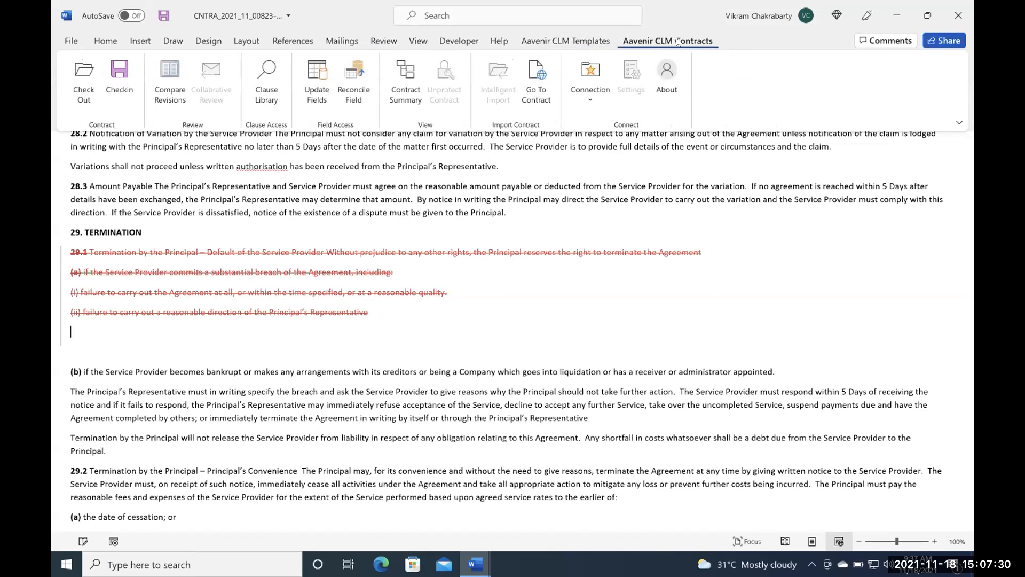
{"action": "left_click", "coordinate": [266, 100]}
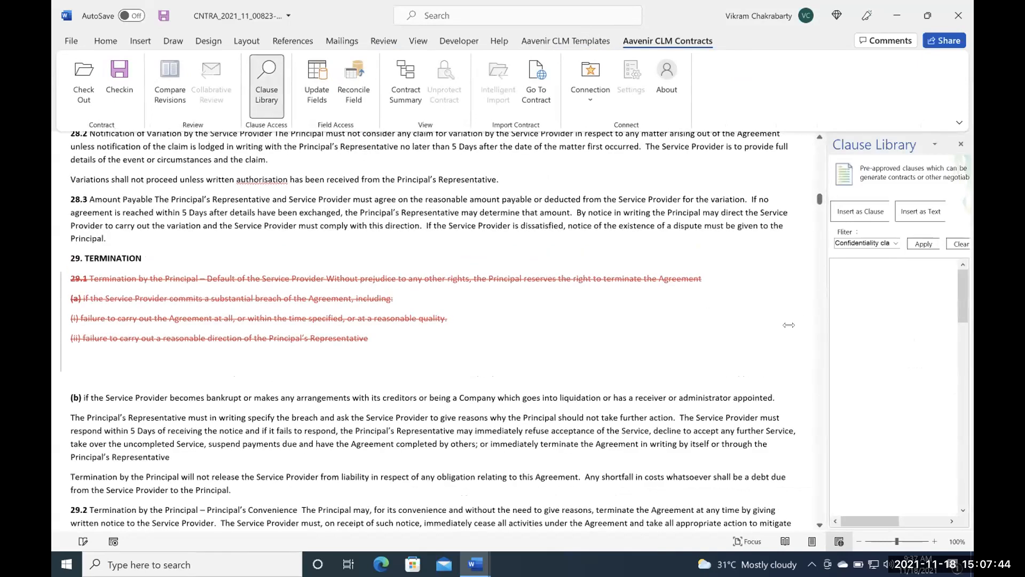
{"action": "left_click_drag", "start_coordinate": [822, 323], "coordinate": [799, 326]}
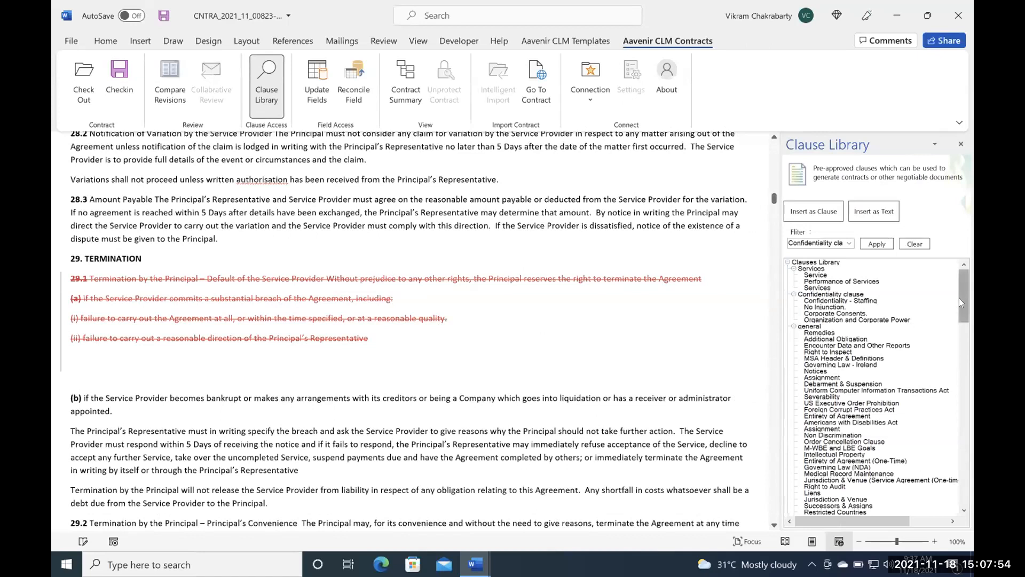
- Insert the pre-approved "Termination - Alternate" clause from the library's termination group as a clause in the blank space before item (b)
{"action": "left_click_drag", "start_coordinate": [959, 297], "coordinate": [960, 310]}
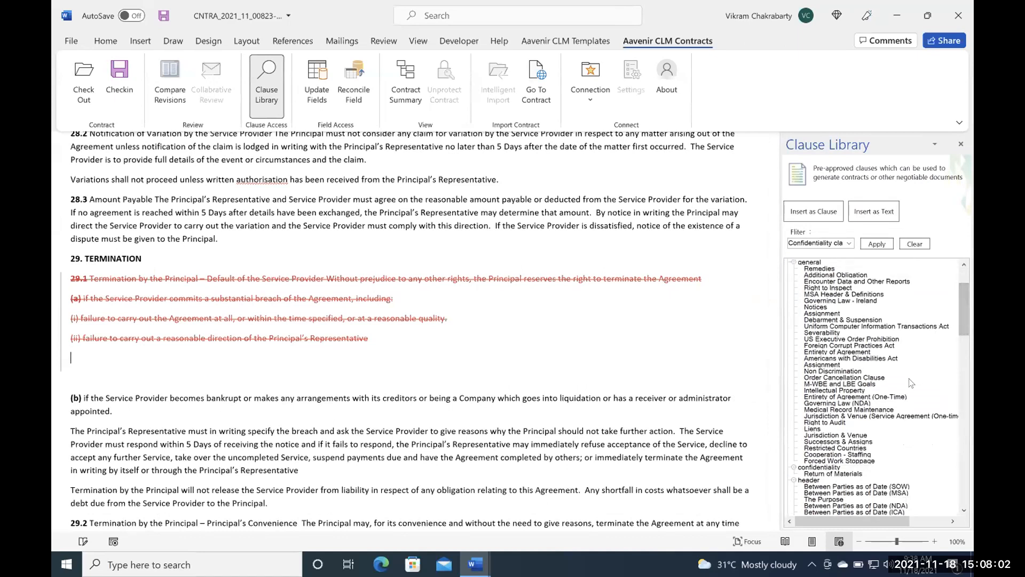
{"action": "scroll", "coordinate": [912, 382], "scroll_direction": "down", "scroll_amount": 2}
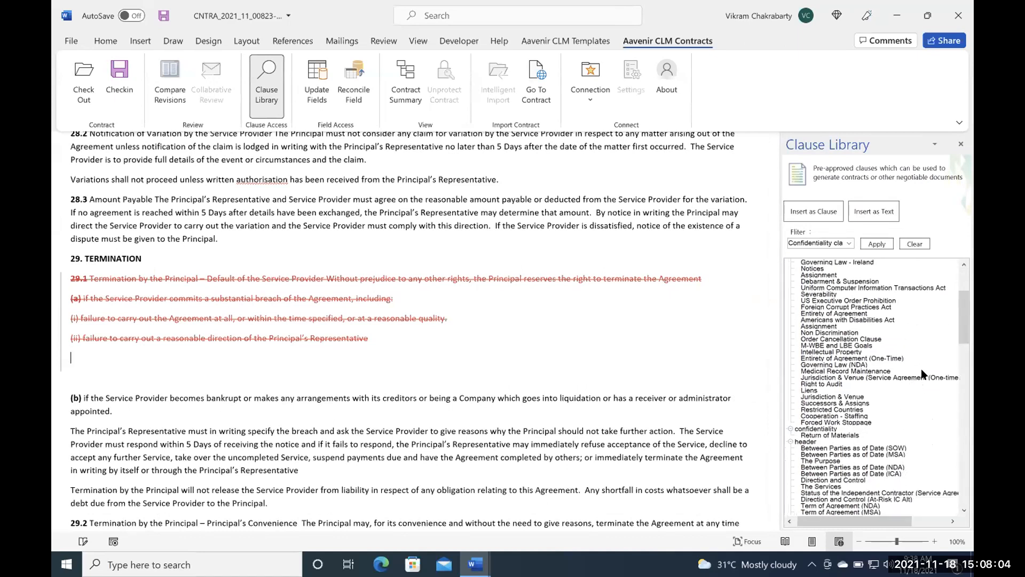
{"action": "left_click_drag", "start_coordinate": [959, 313], "coordinate": [967, 374]}
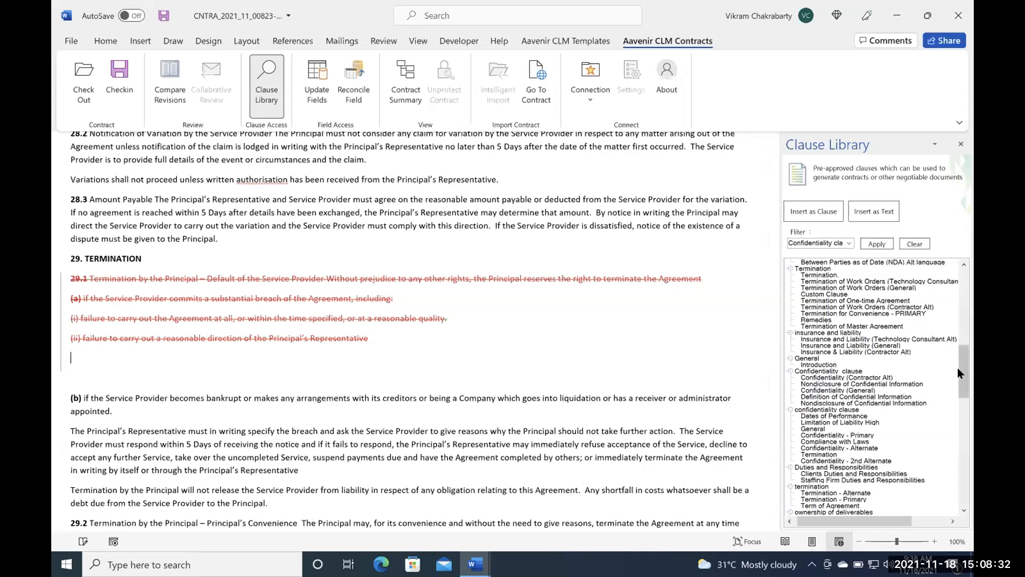
{"action": "left_click_drag", "start_coordinate": [956, 367], "coordinate": [962, 388]}
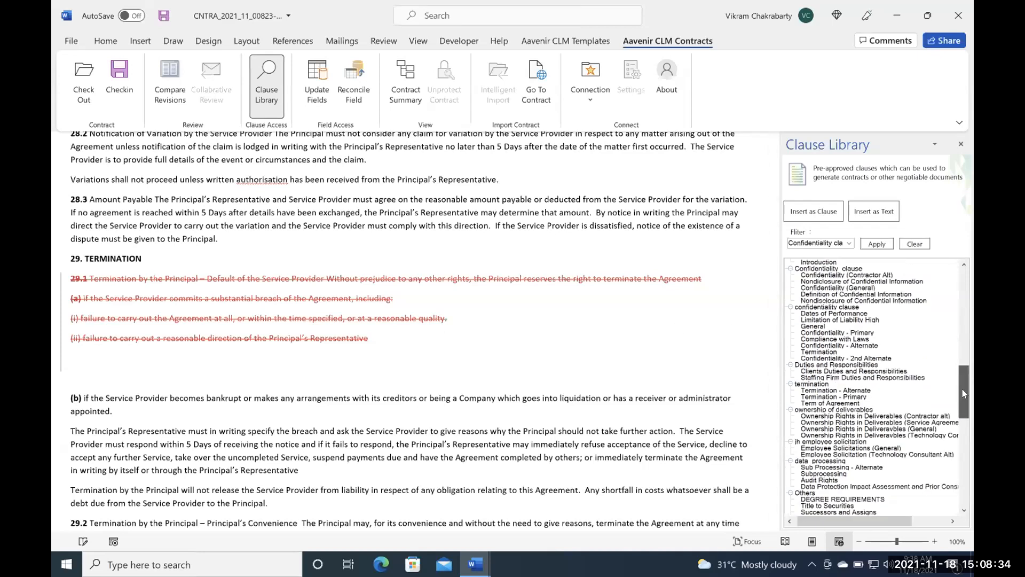
{"action": "left_click", "coordinate": [824, 391]}
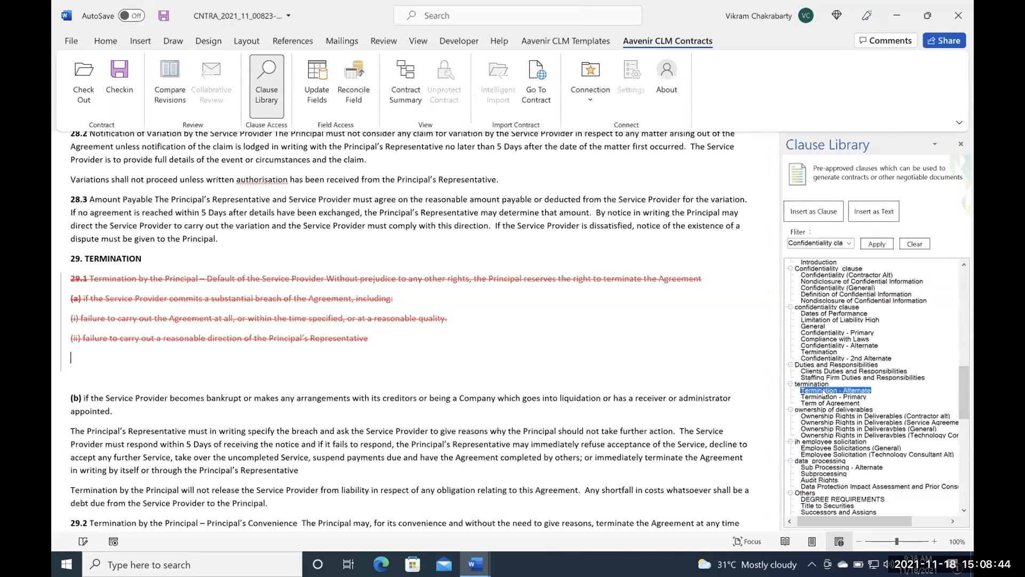
{"action": "left_click", "coordinate": [813, 206]}
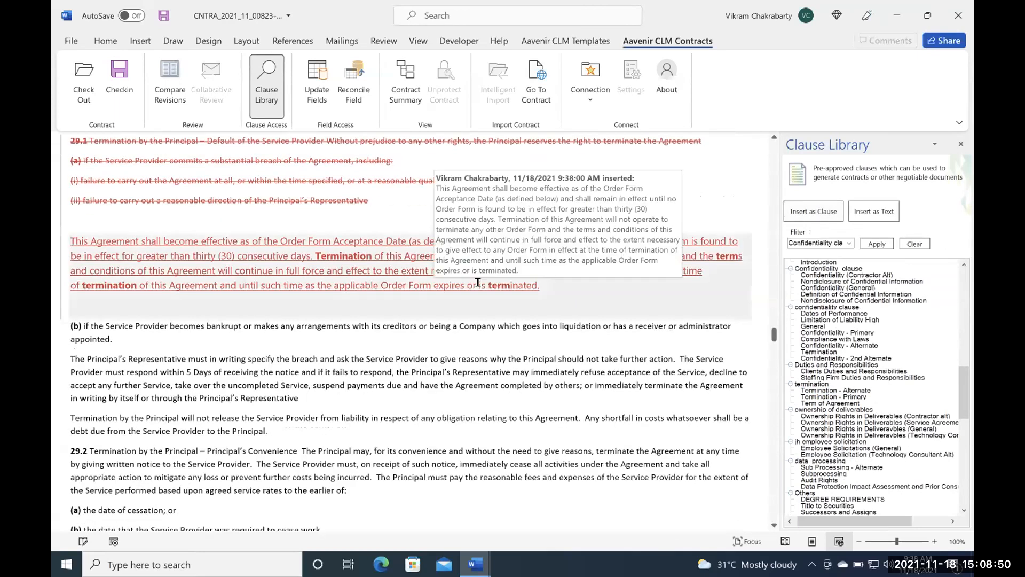
{"action": "scroll", "coordinate": [476, 282], "scroll_direction": "up", "scroll_amount": 2}
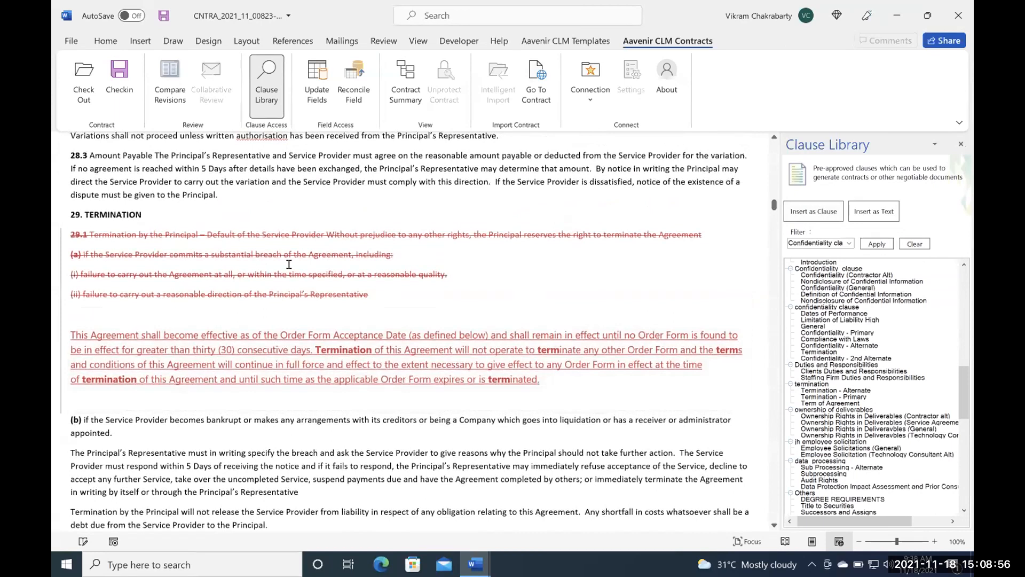
{"action": "mouse_move", "coordinate": [290, 274]}
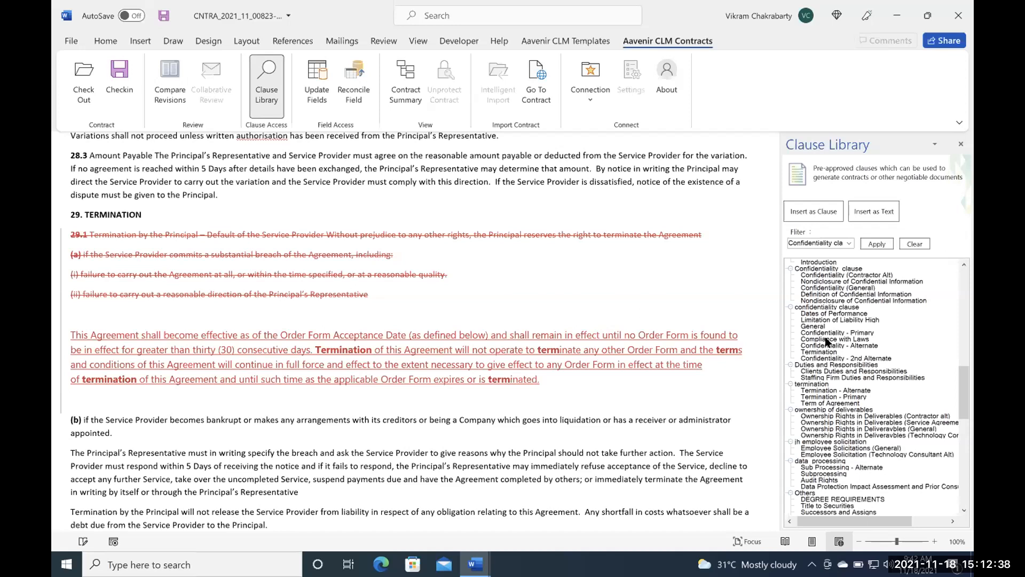
{"action": "scroll", "coordinate": [746, 371], "scroll_direction": "up", "scroll_amount": 2}
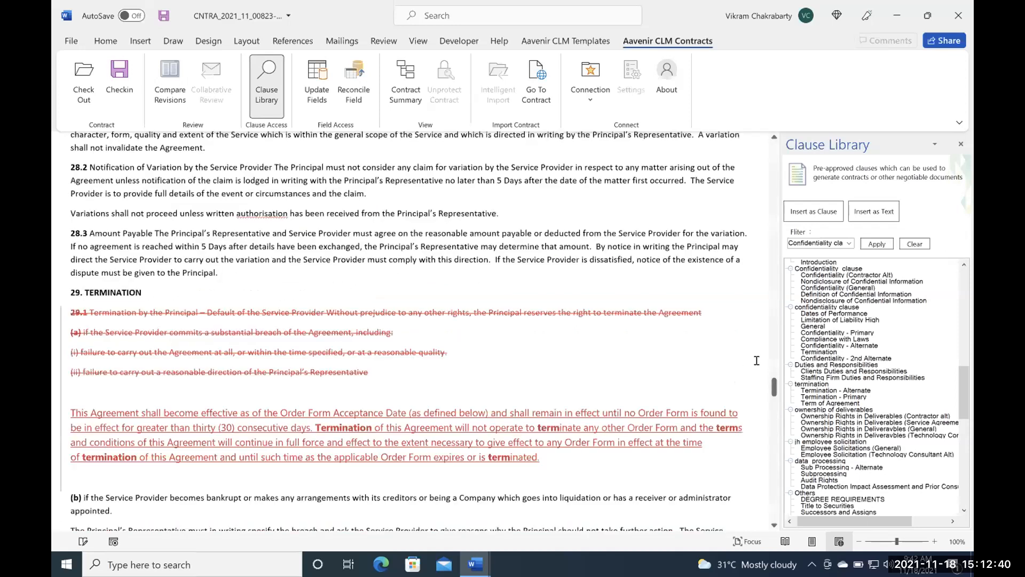
{"action": "scroll", "coordinate": [756, 360], "scroll_direction": "down", "scroll_amount": 2}
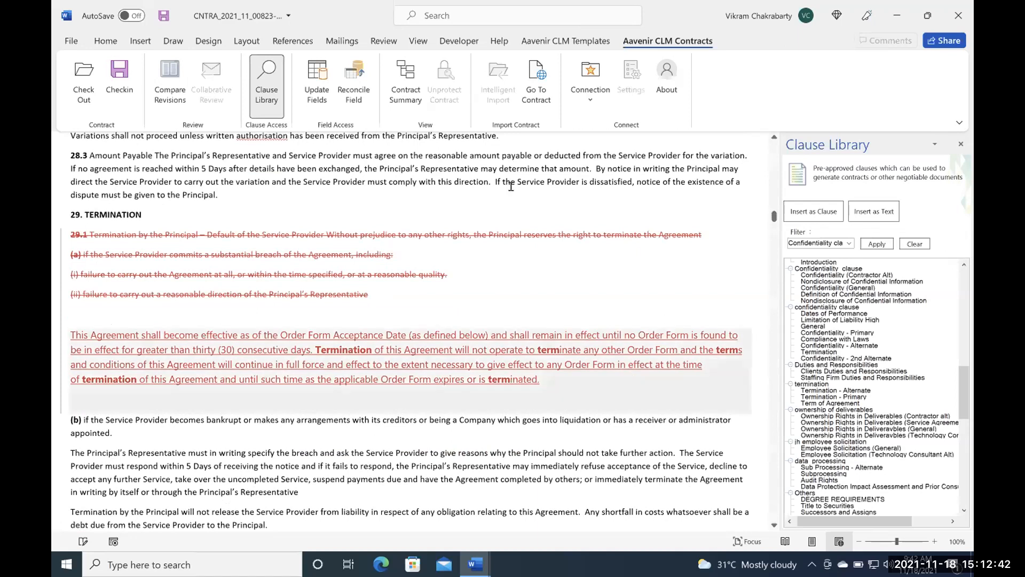